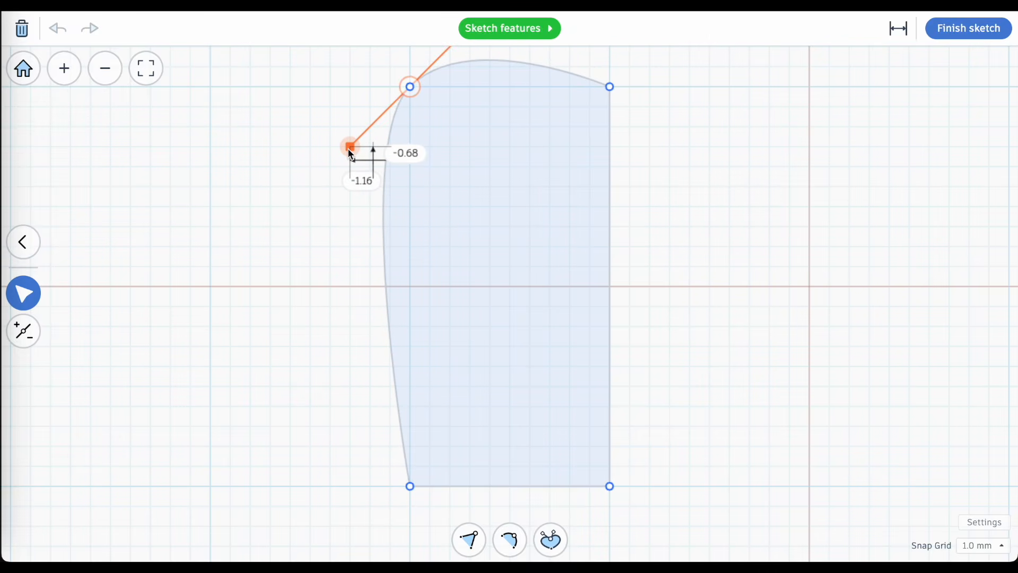
Convert the curved upper-left point of the sketched shape to a sharp corner and deselect it.
left_click(470, 540)
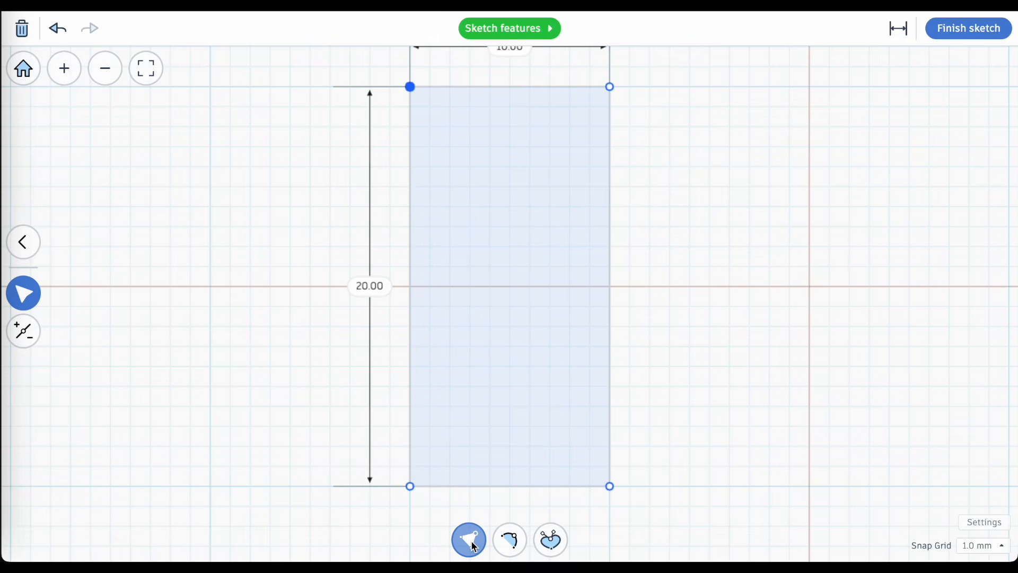
left_click(502, 503)
scroll(502, 504, "down", 3)
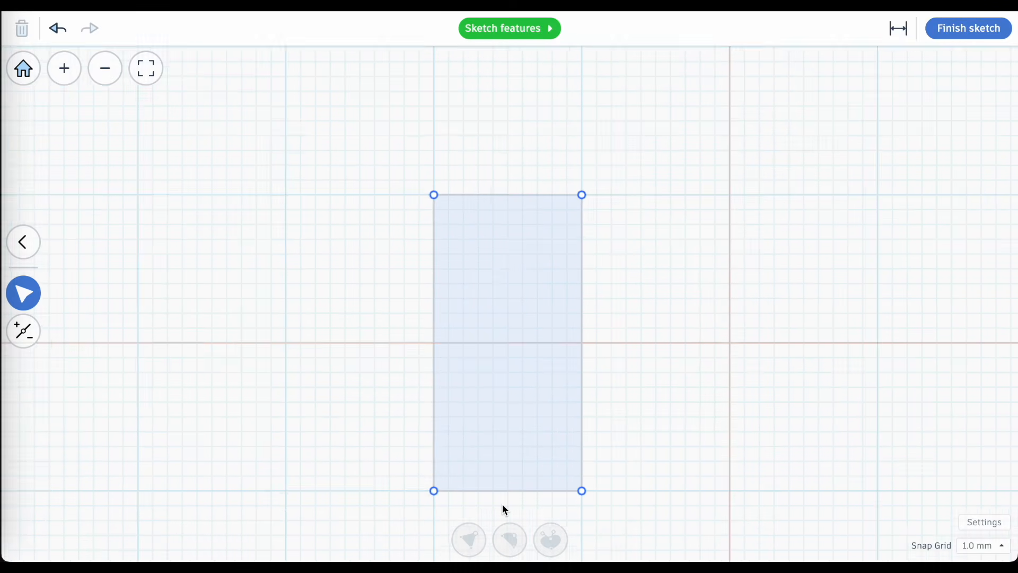
scroll(502, 504, "up", 1)
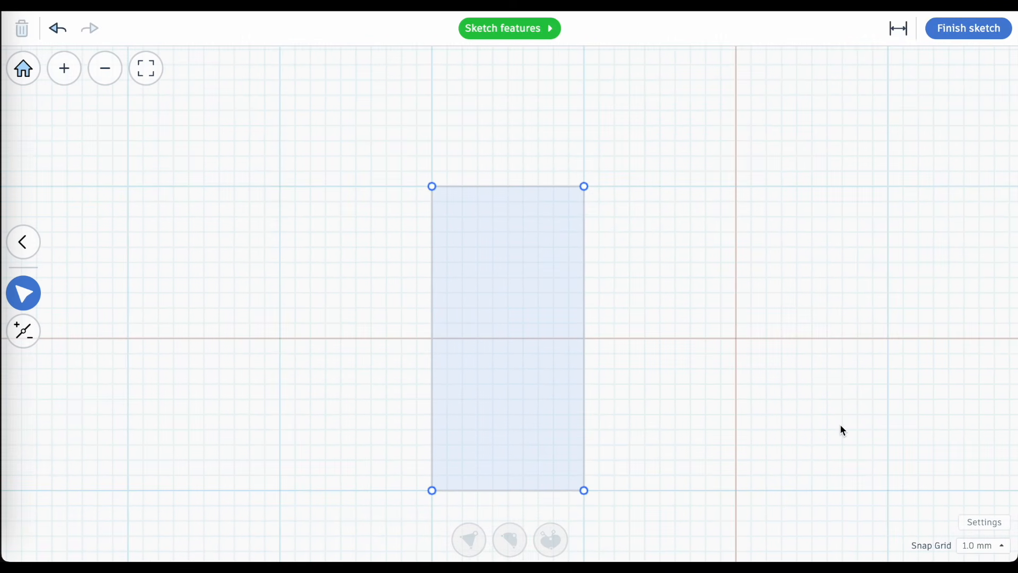
Draw a closed 10 by 20 mm rectangle with the Line tool, 10 mm to the right of the existing rectangle.
left_click(23, 242)
left_click(24, 268)
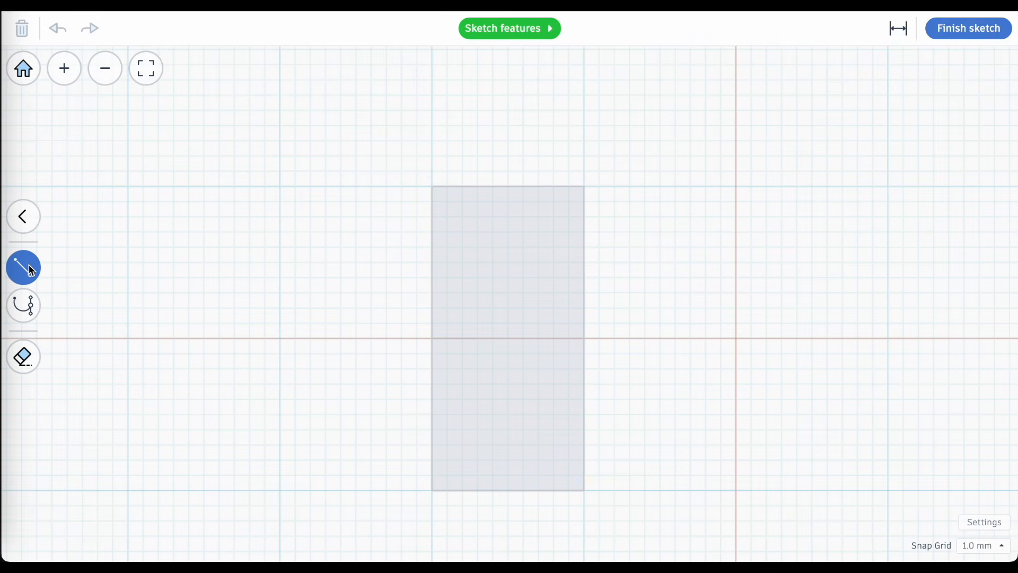
left_click(737, 186)
left_click(888, 186)
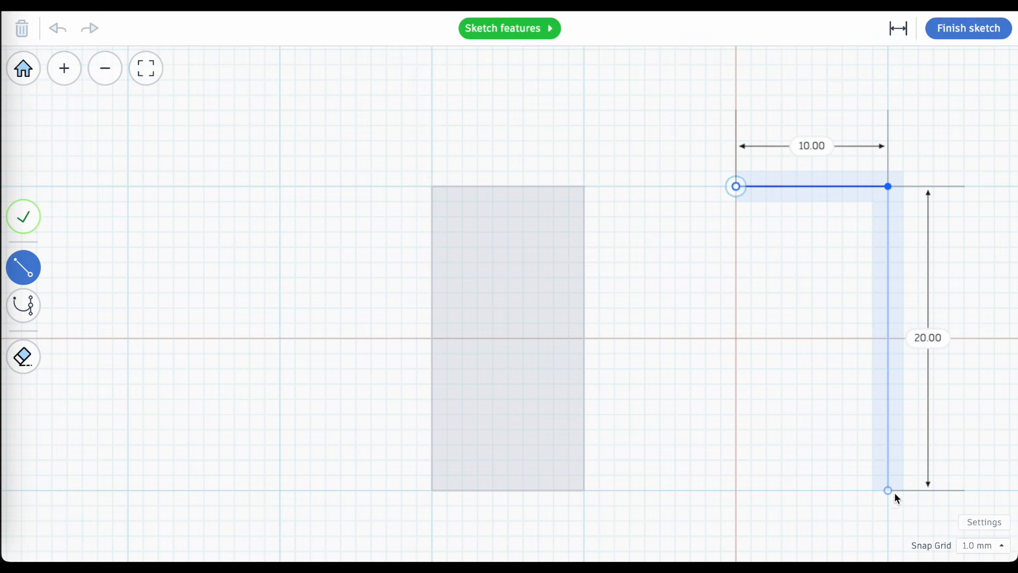
left_click(888, 491)
left_click(736, 491)
left_click(737, 186)
left_click(146, 68)
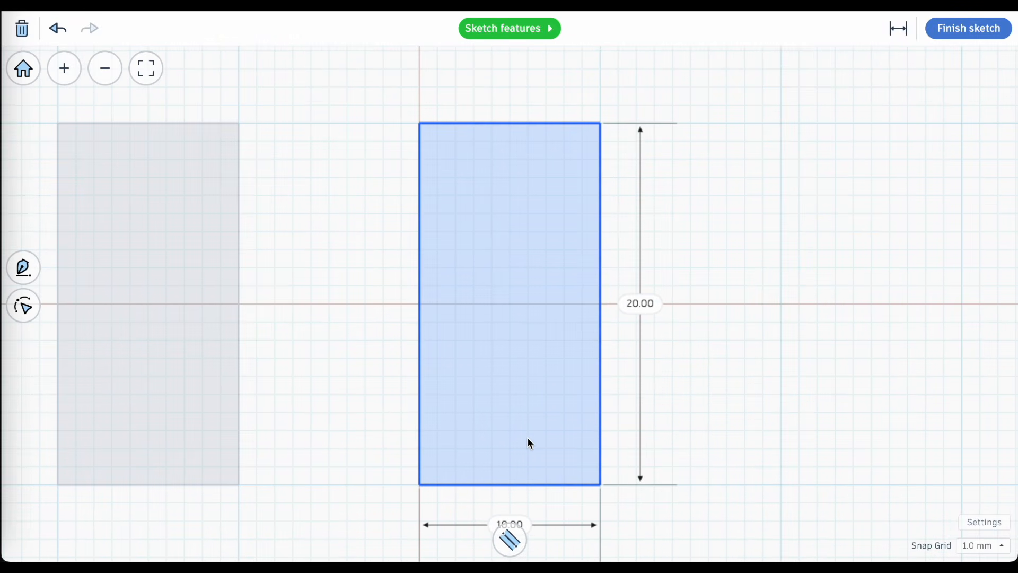
Turn on the stroke path for the new rectangle and finish the sketch.
left_click(514, 542)
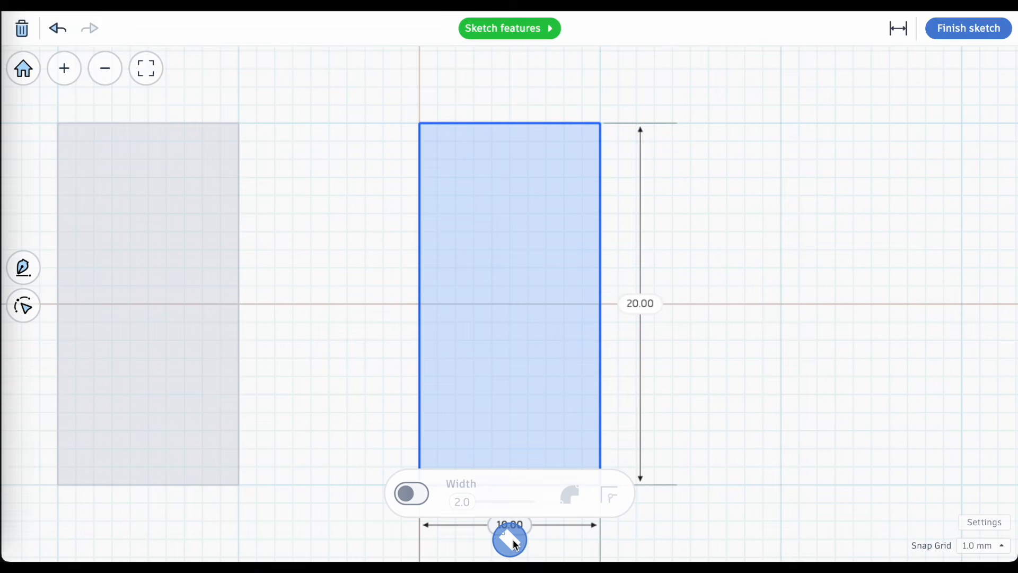
left_click(409, 496)
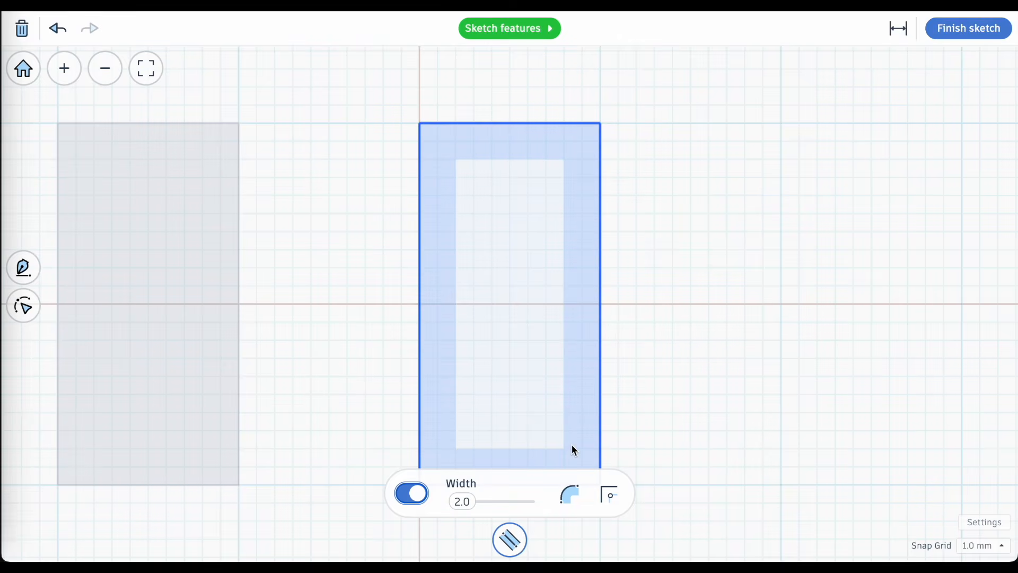
left_click(945, 36)
scroll(421, 345, "up", 2)
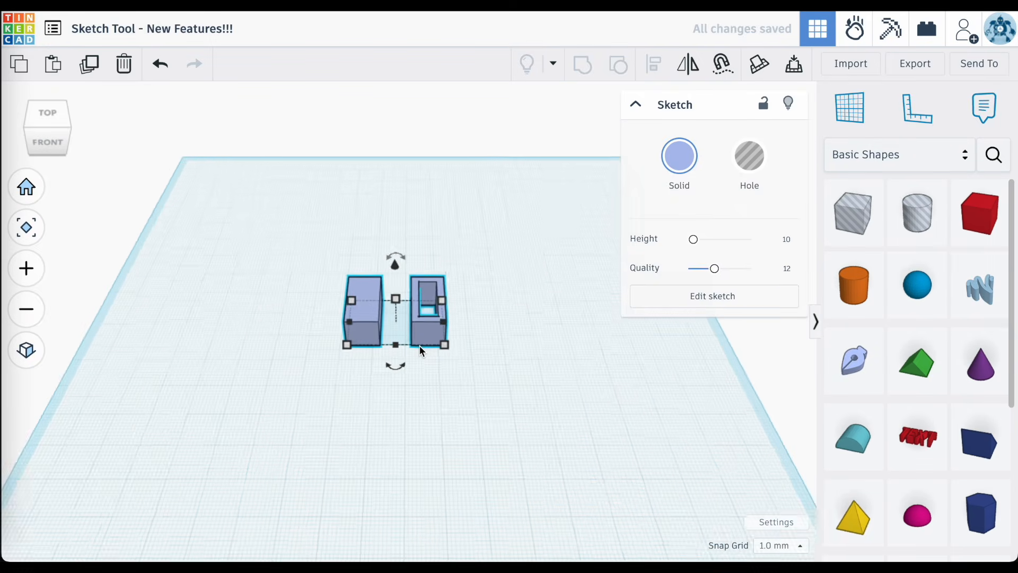
scroll(420, 348, "up", 2)
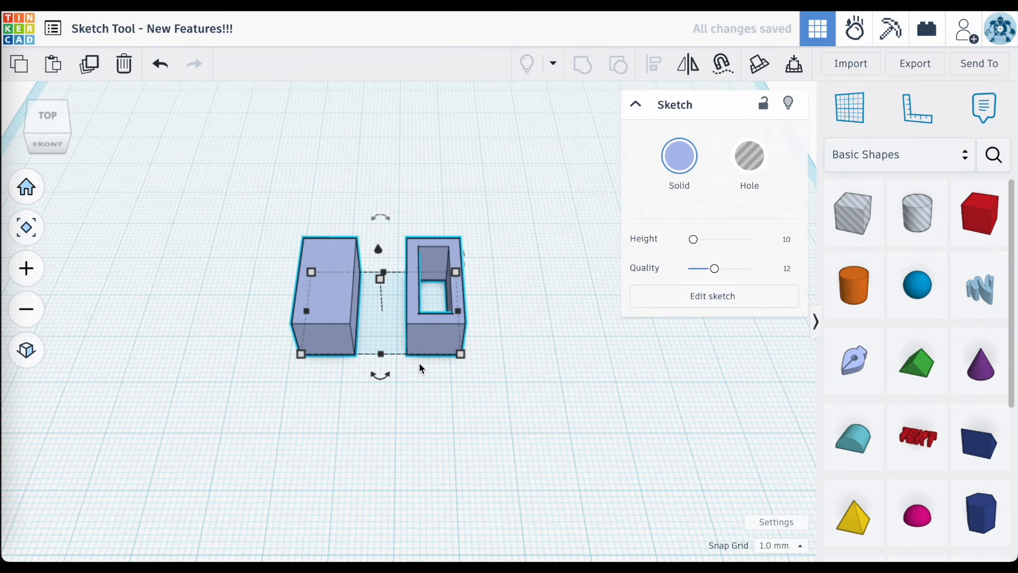
Reopen the sketch for editing and set the hollow rectangle's stroke alignment to Outside.
double_click(436, 343)
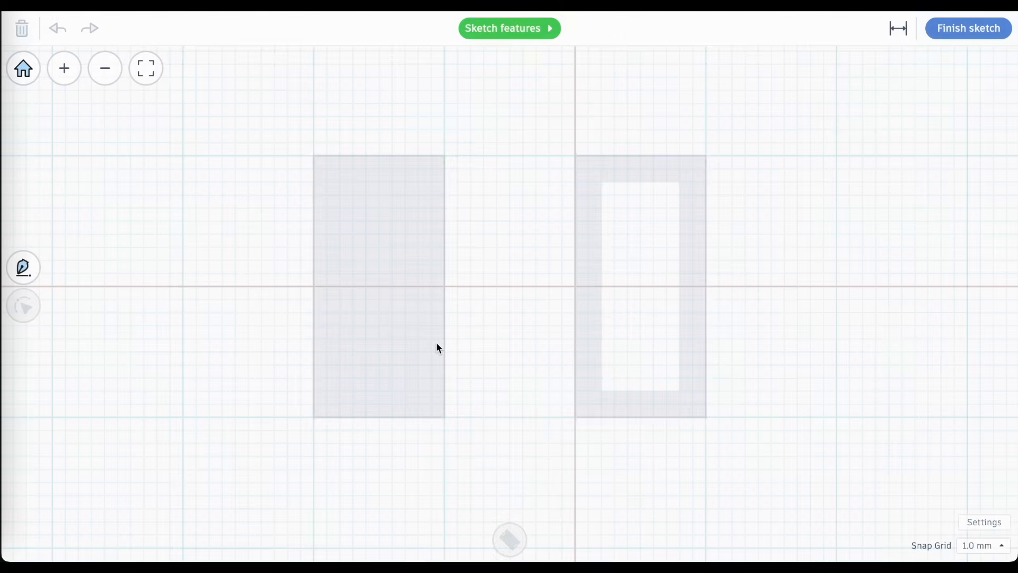
left_click(684, 402)
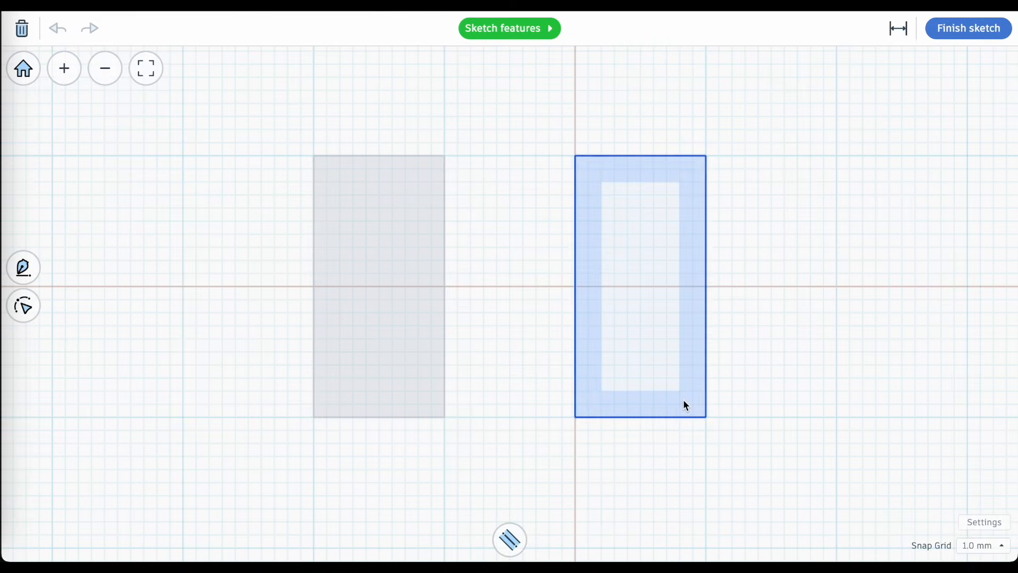
left_click(512, 544)
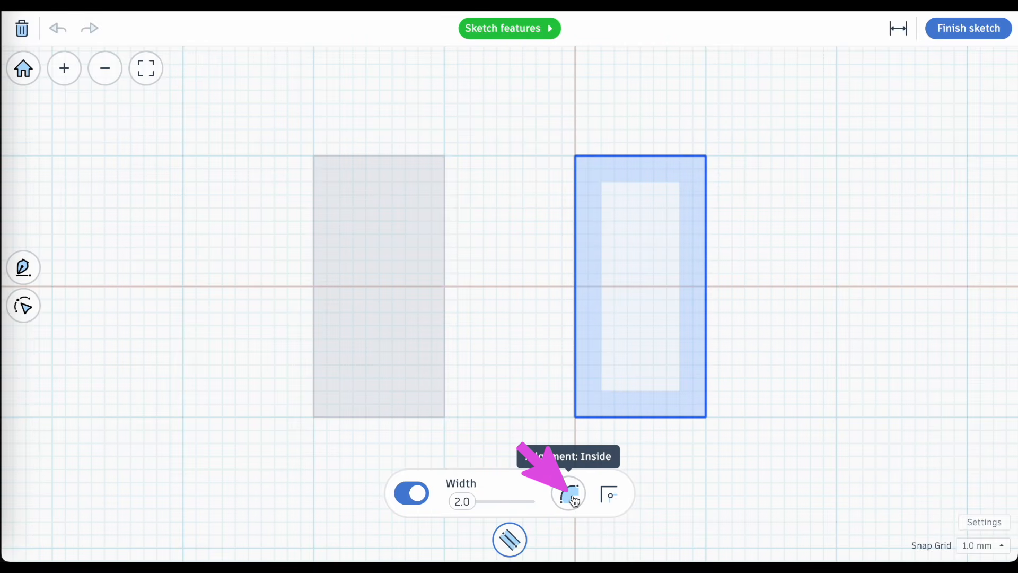
left_click(570, 495)
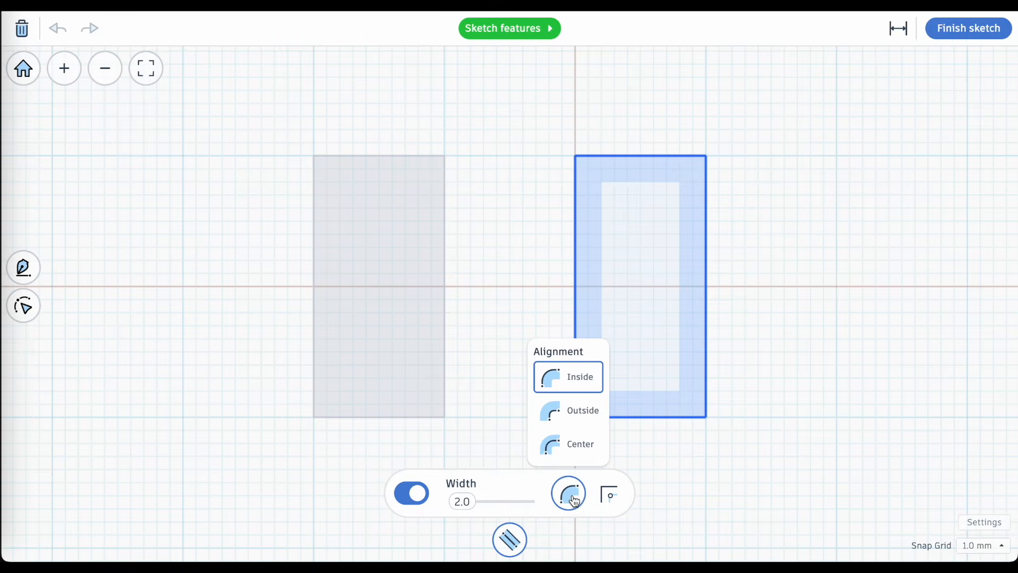
left_click(586, 416)
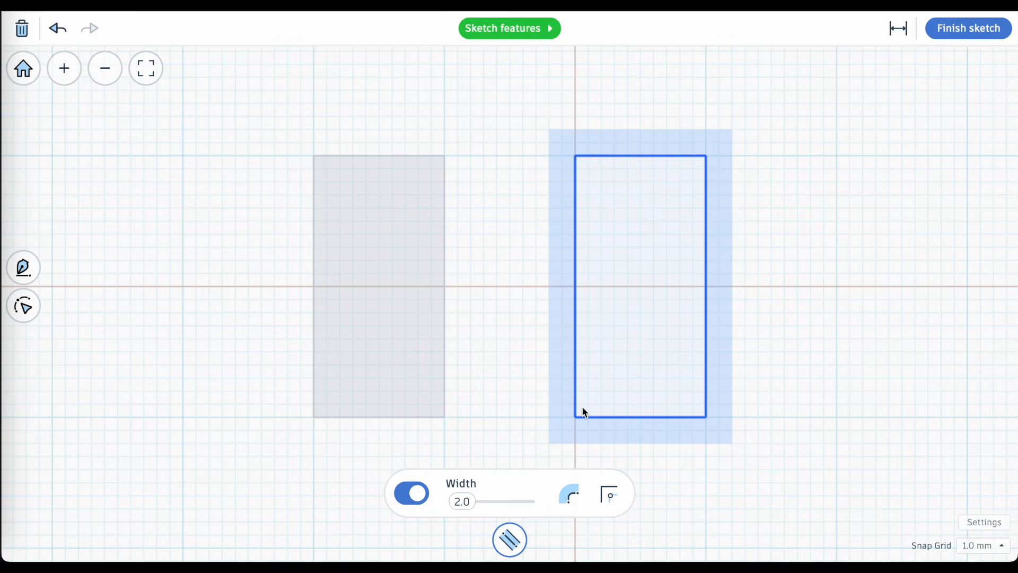
Set the hollow rectangle's stroke alignment to Center and its stroke width to 6.0.
left_click(570, 494)
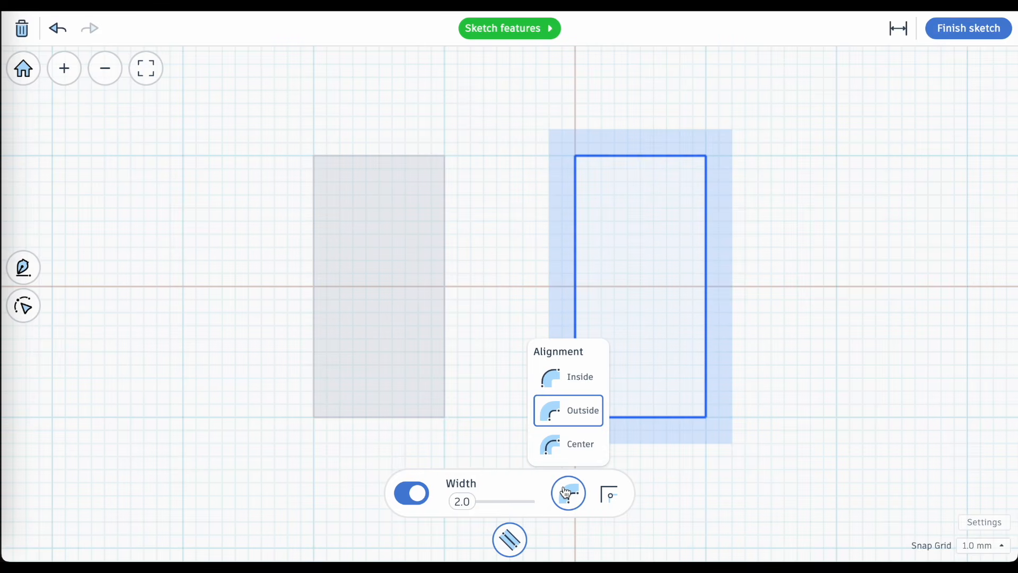
left_click(583, 443)
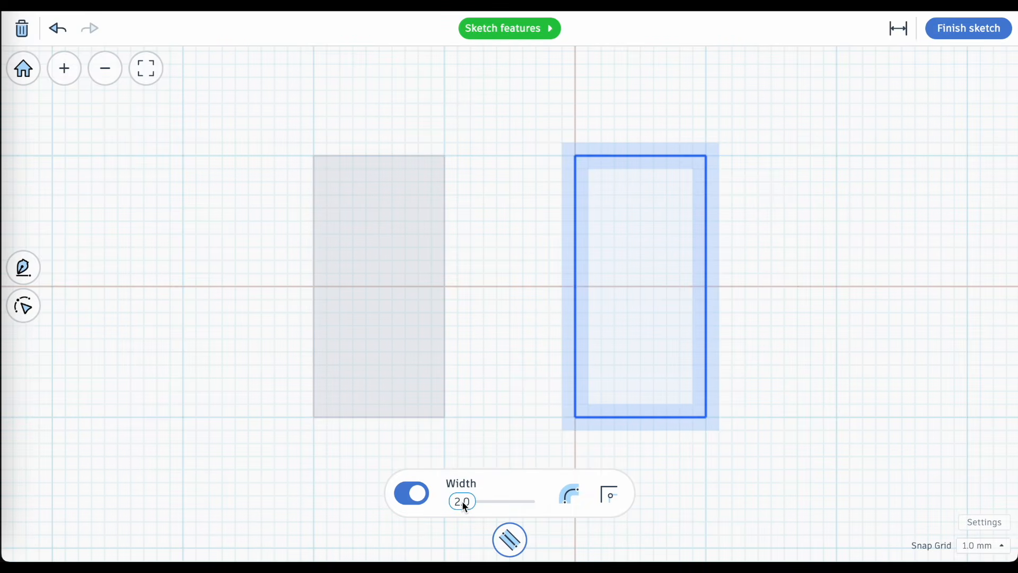
left_click_drag(463, 505, 471, 505)
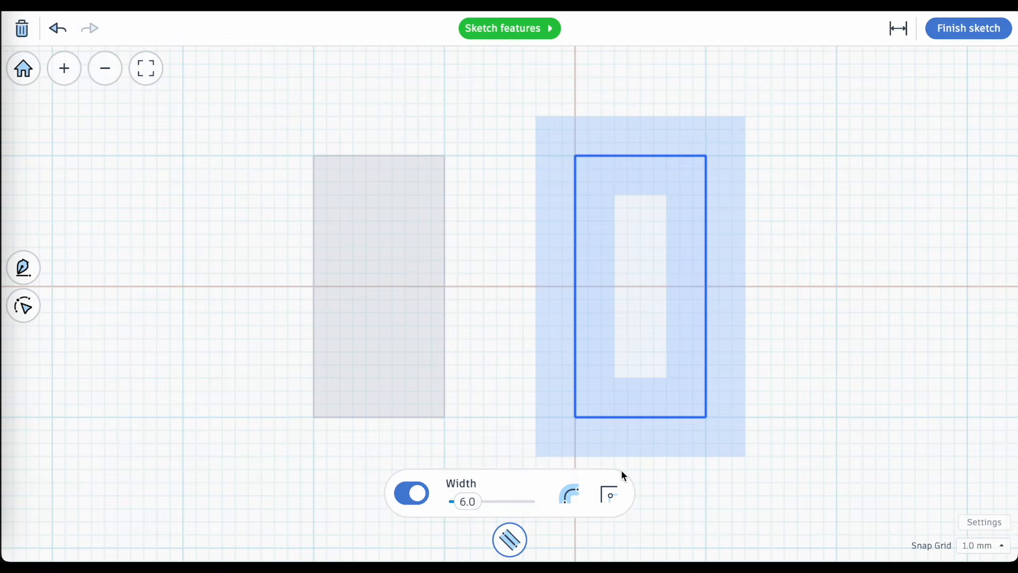
Try the Round join on the hollow rectangle's stroke, set the join to Bevel instead, and finish the sketch.
left_click(610, 502)
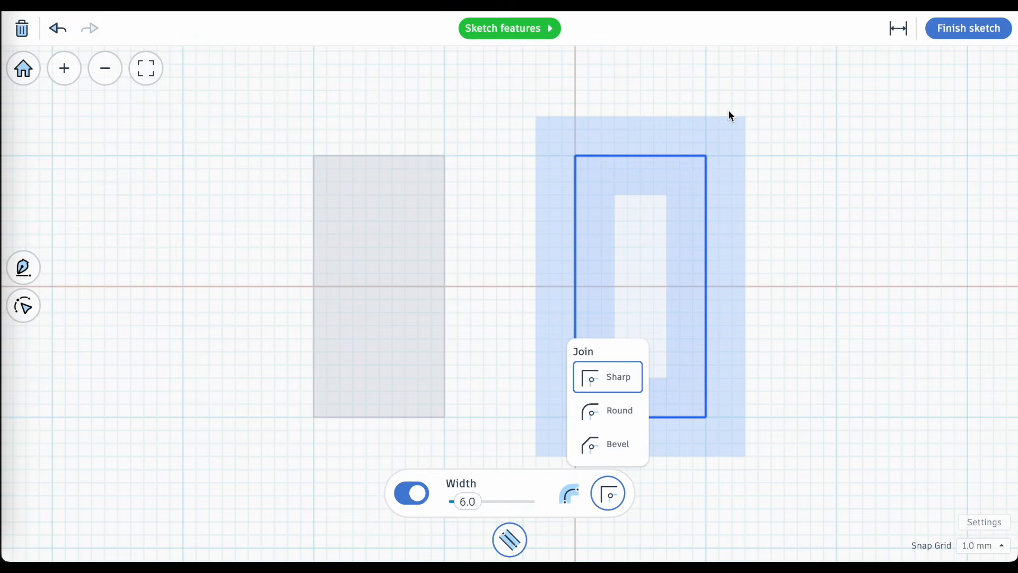
left_click(616, 413)
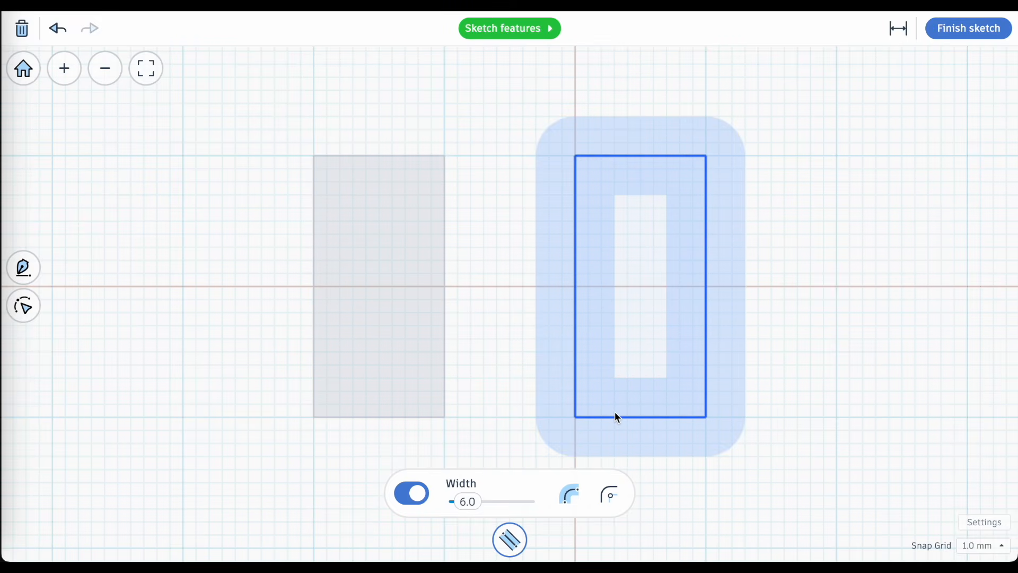
left_click(609, 494)
left_click(622, 454)
left_click(971, 31)
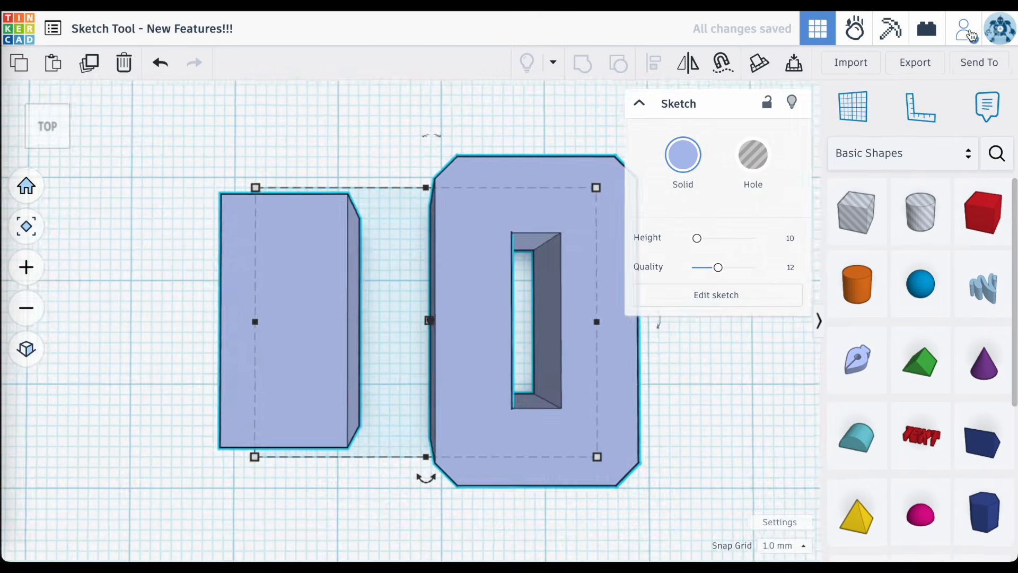
Delete both sketched shapes and start a new sketch on the empty workplane.
right_click_drag(501, 218, 504, 254)
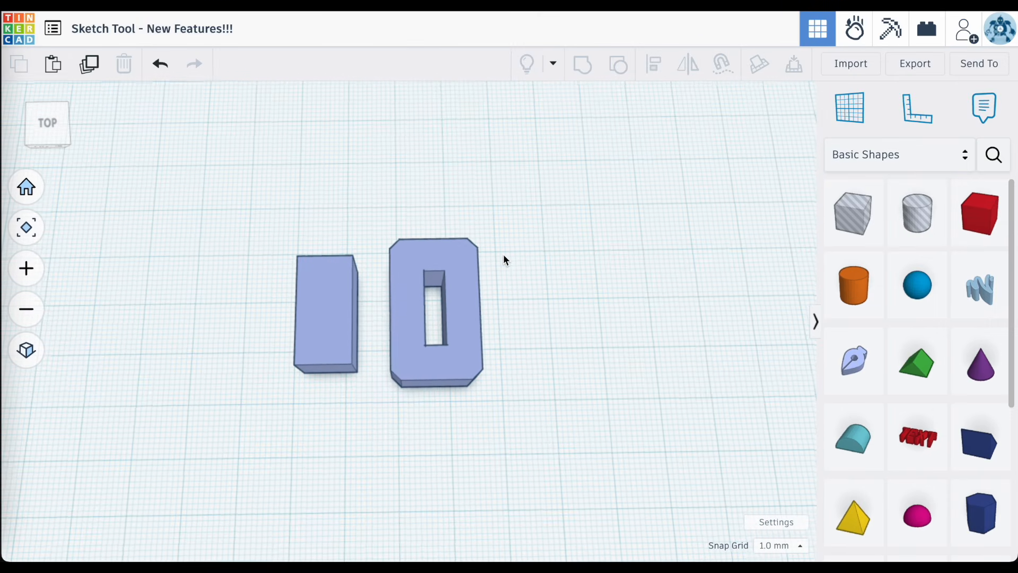
left_click_drag(510, 231, 182, 455)
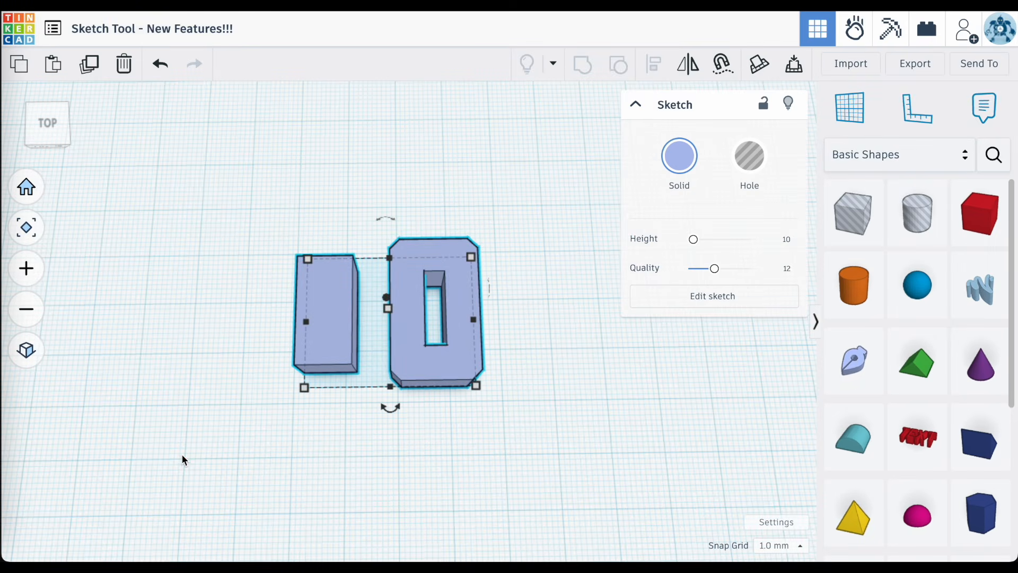
key("Delete")
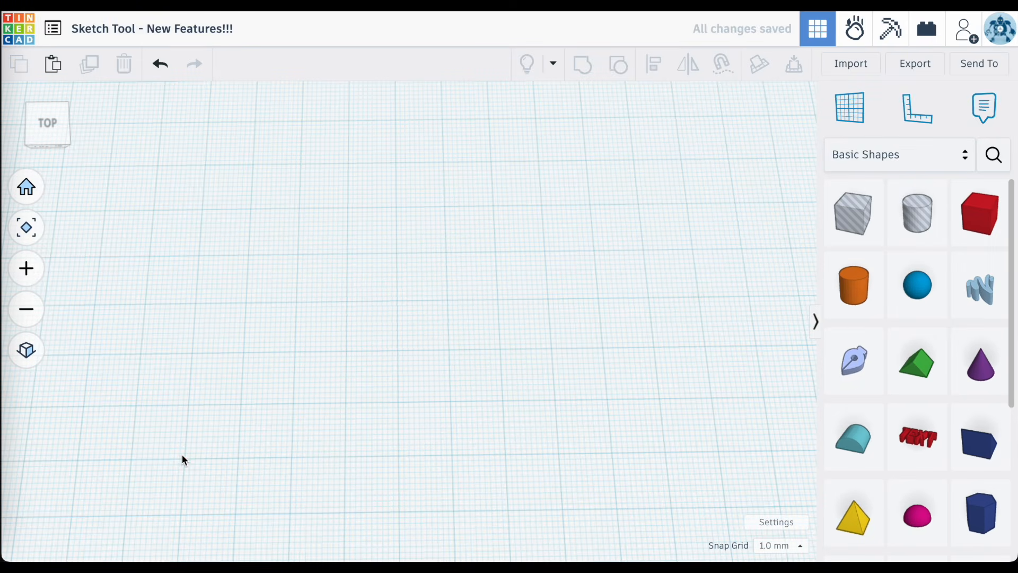
left_click(846, 363)
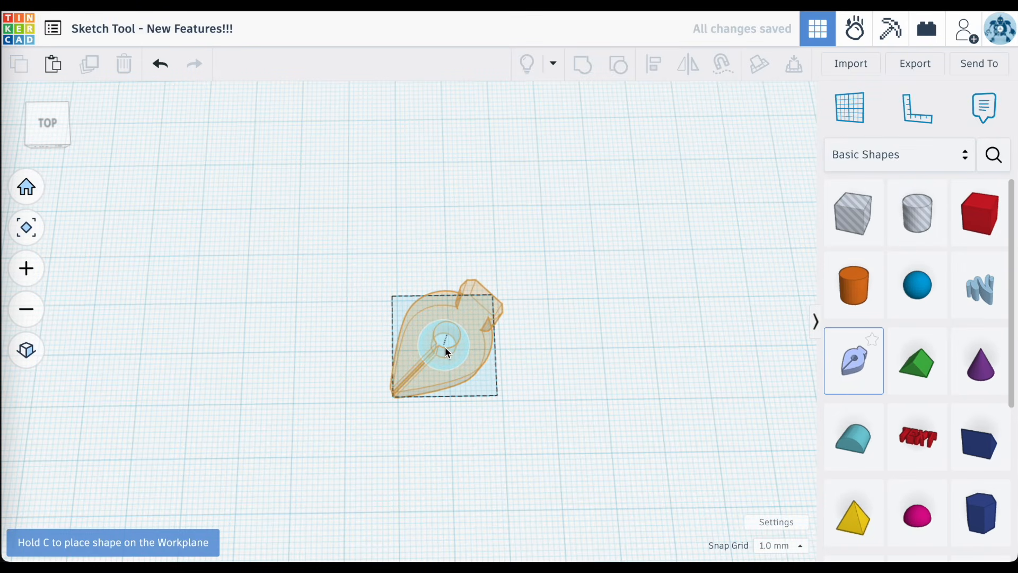
left_click(446, 350)
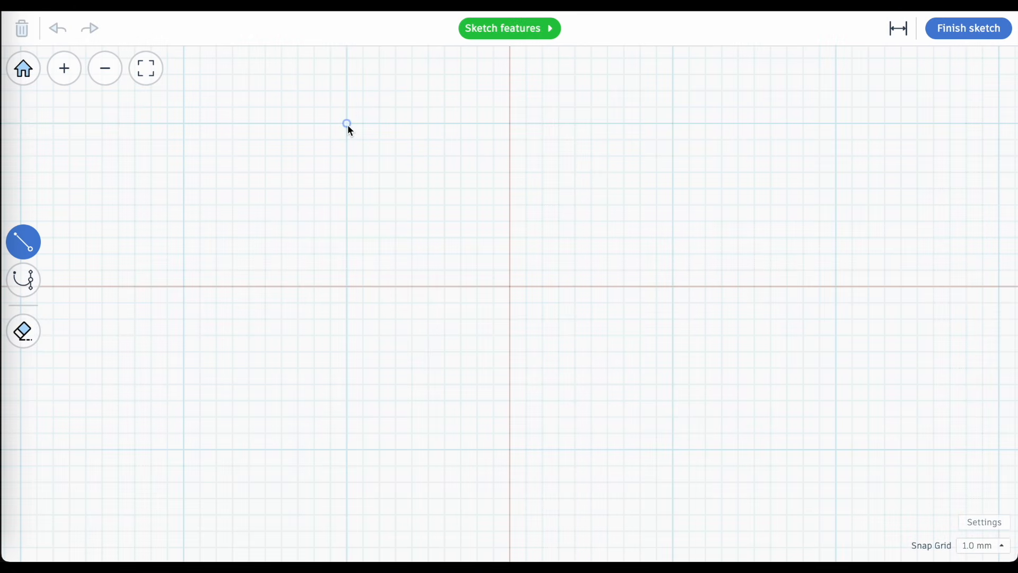
mouse_move(348, 124)
left_mouse_down()
mouse_move(671, 135)
mouse_move(674, 123)
left_mouse_up()
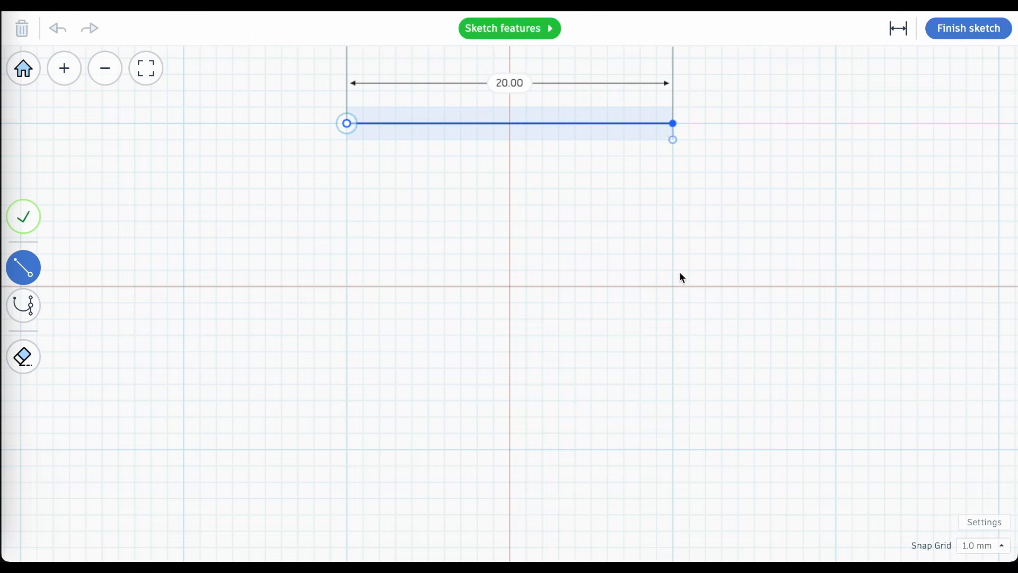
left_click(672, 451)
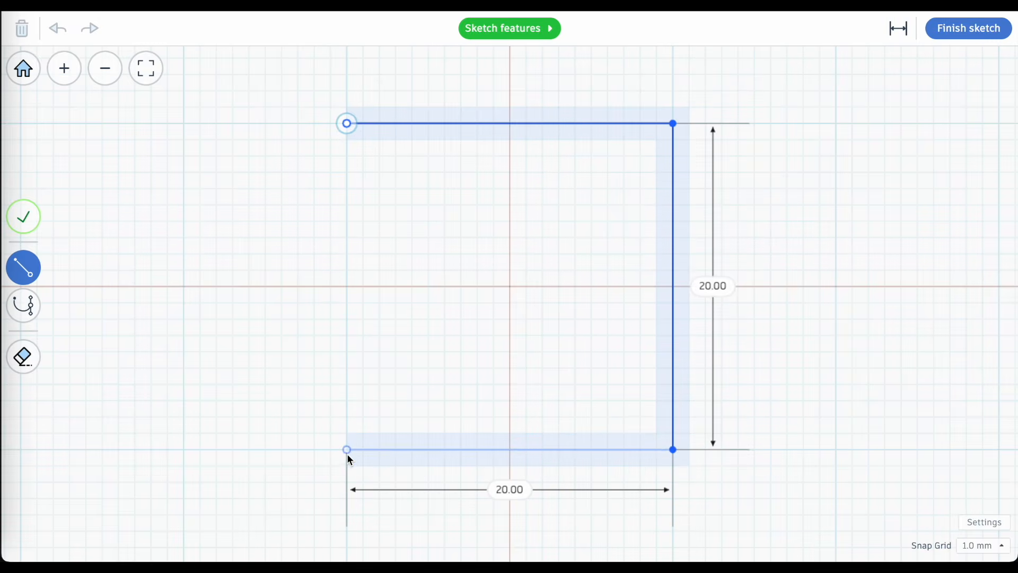
left_click(347, 450)
left_click(346, 123)
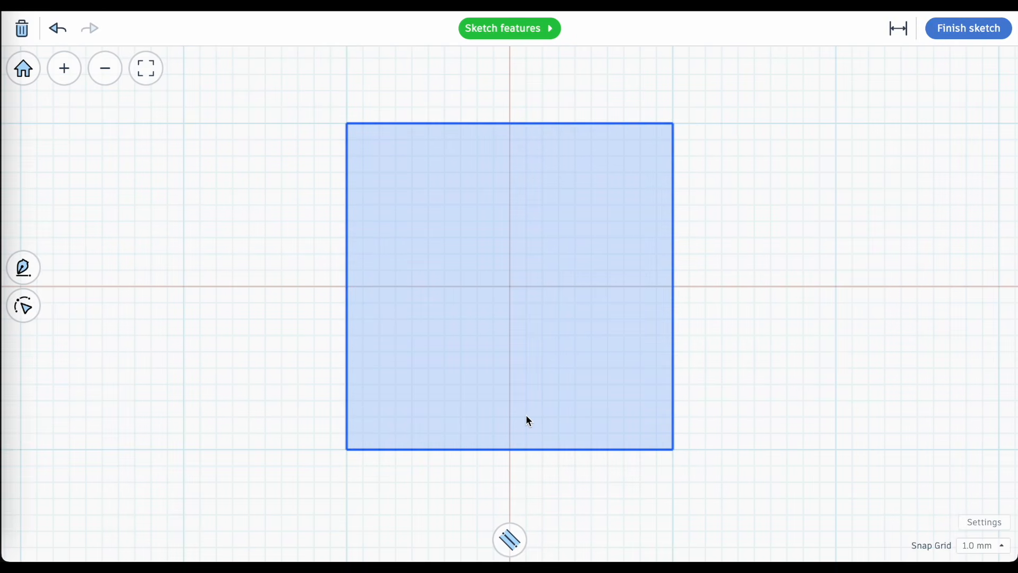
key("ctrl+z")
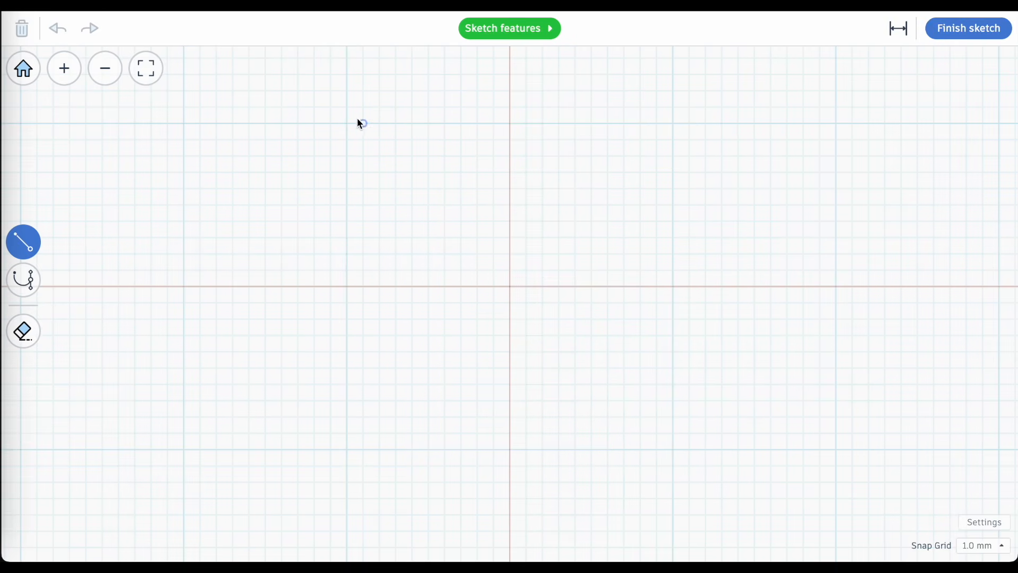
Draw a three-sided square path with 20 mm sides centred on the origin, leaving one side unclosed, and create it as an open path.
left_click(347, 124)
left_click(673, 123)
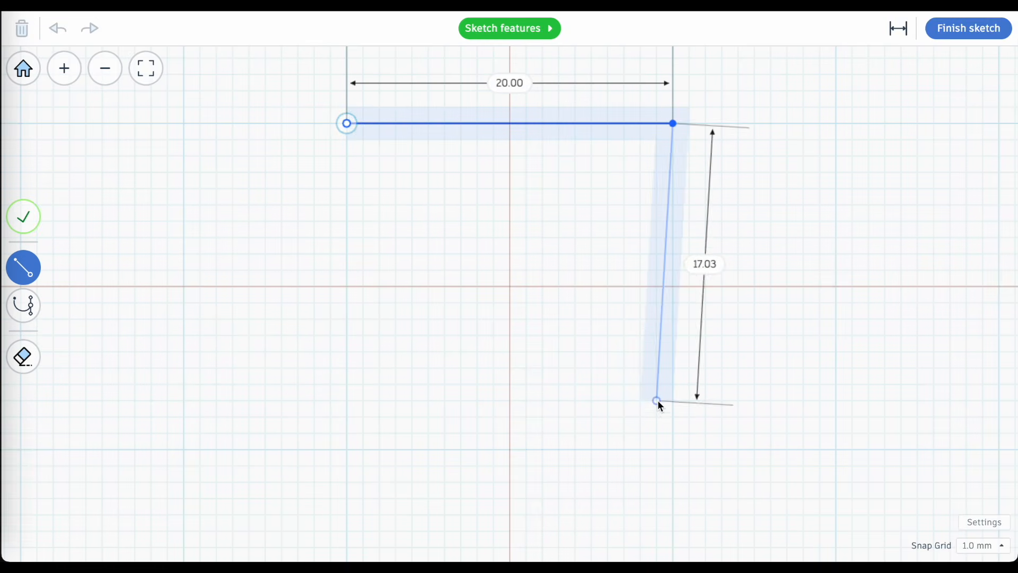
left_click(673, 450)
left_click(347, 450)
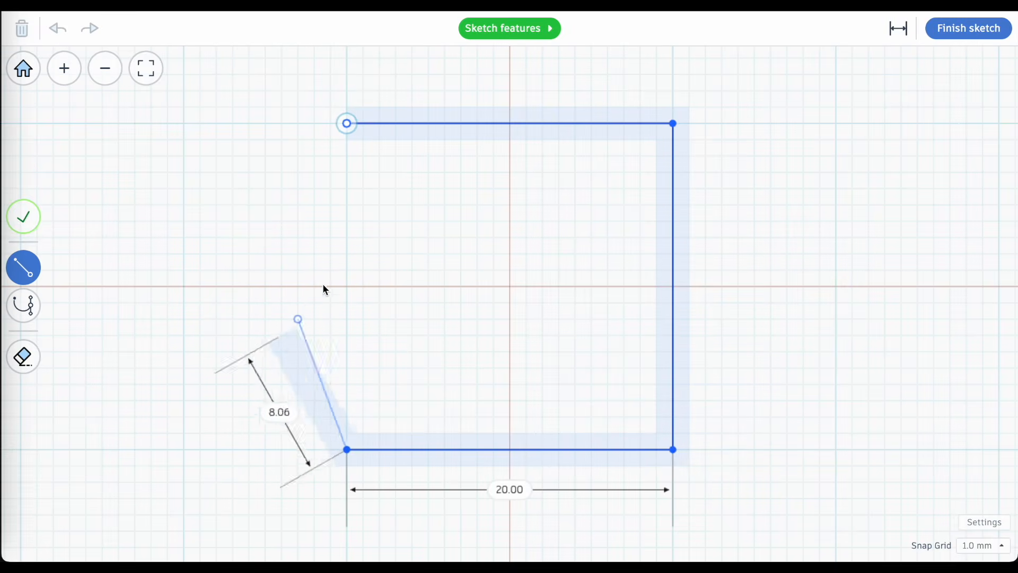
left_click(344, 126)
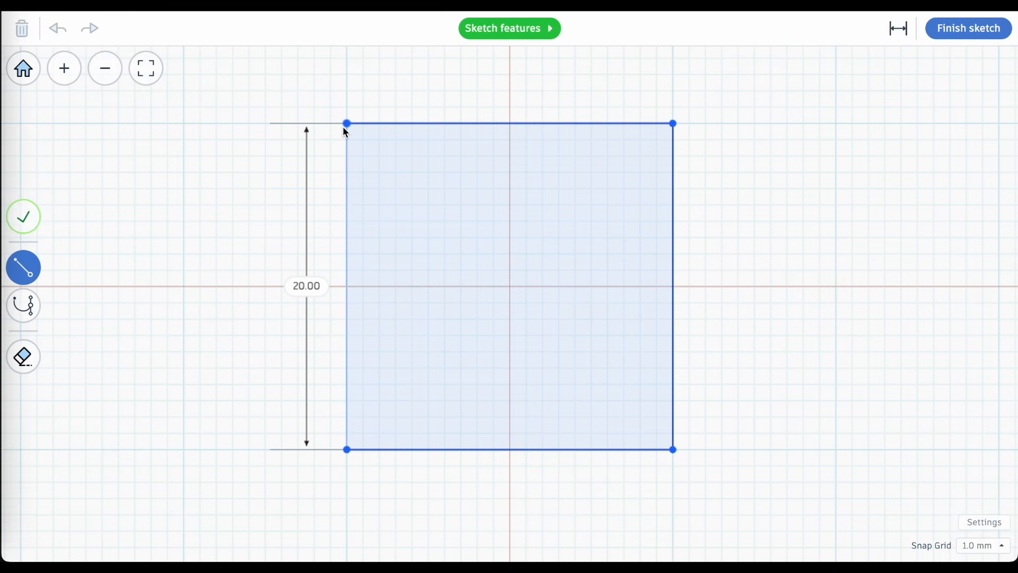
left_click_drag(344, 127, 350, 281)
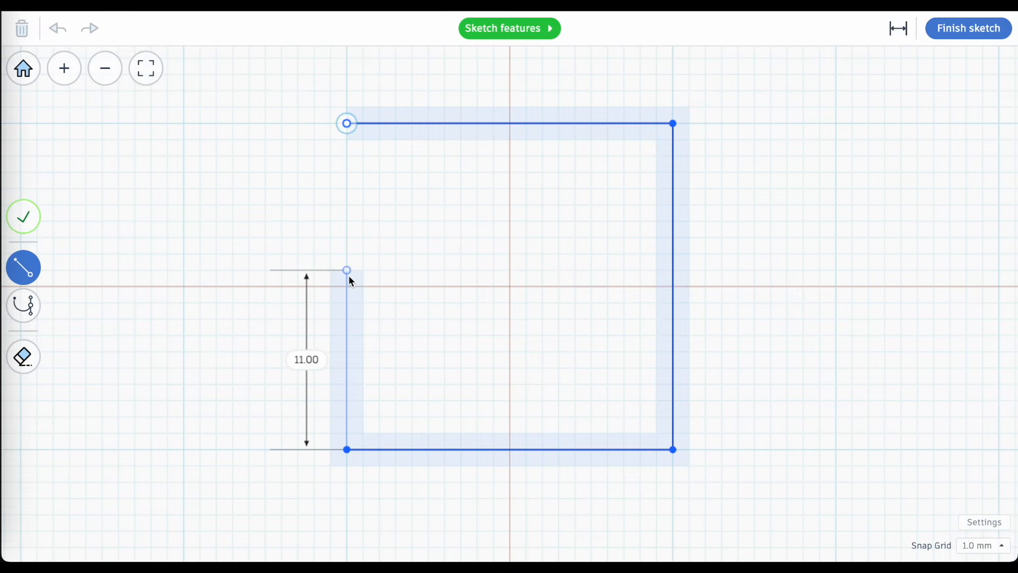
left_click(28, 220)
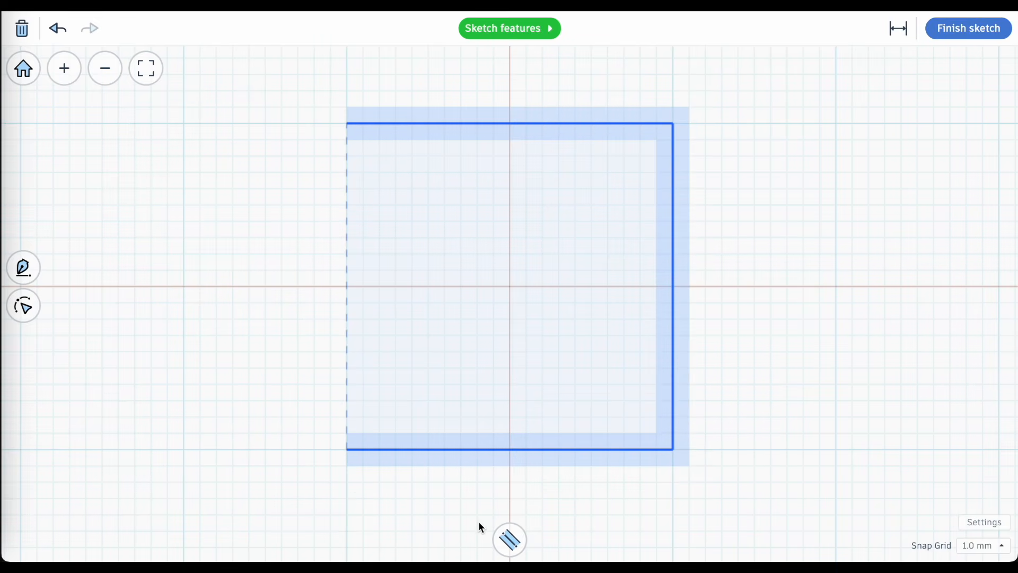
Set the open path's stroke width to 11.0.
left_click(512, 546)
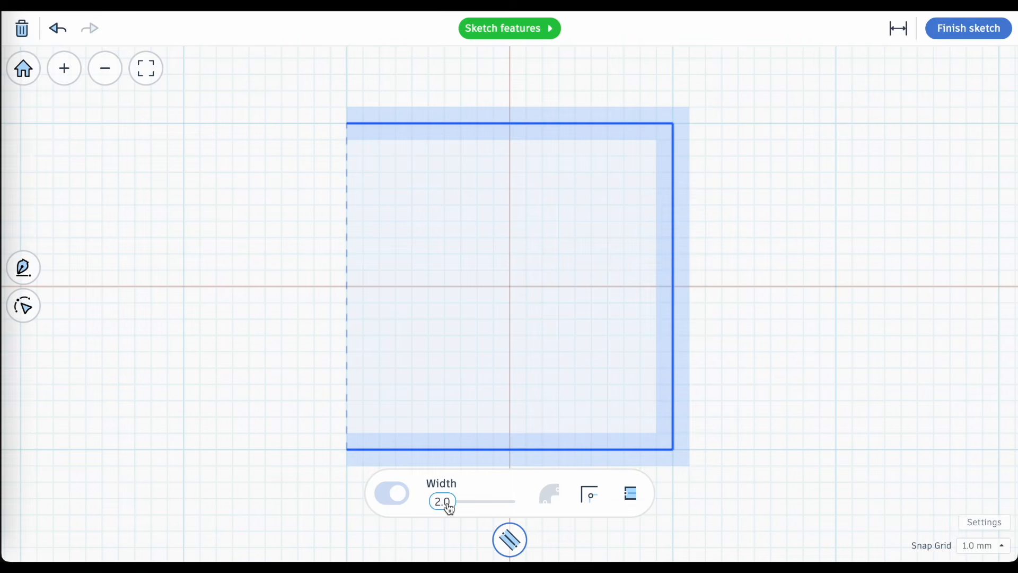
left_click_drag(449, 508, 451, 506)
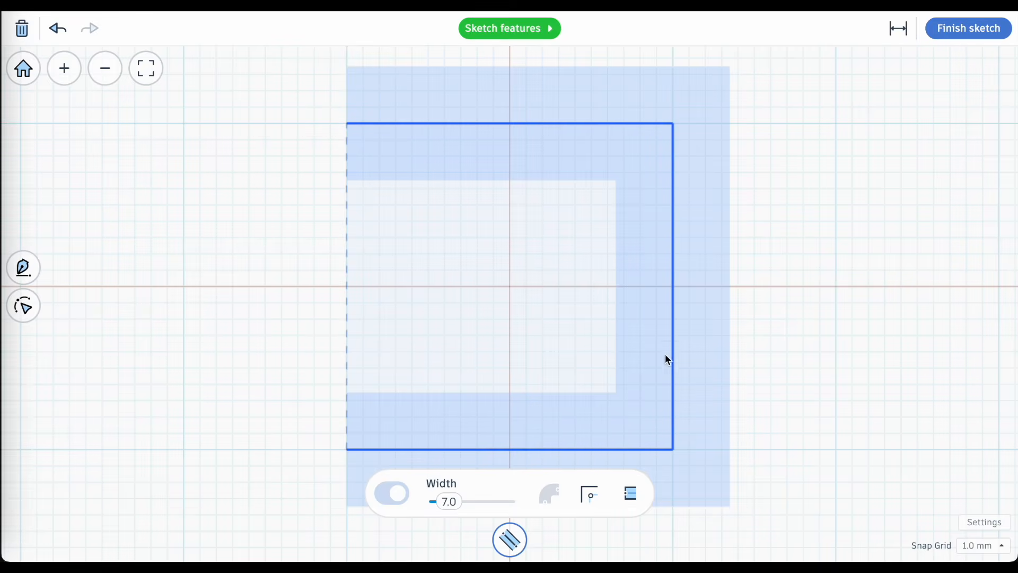
left_click(591, 488)
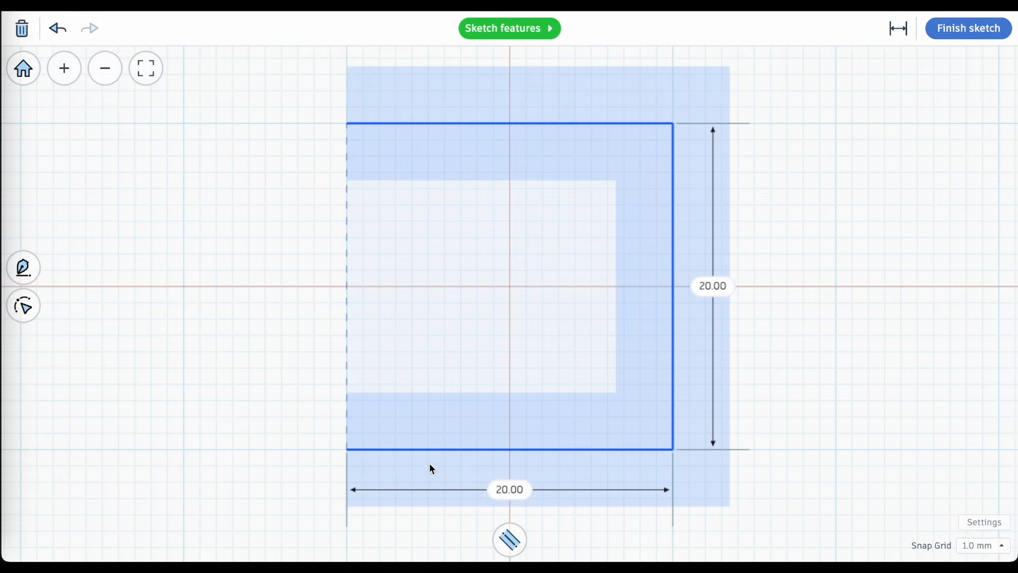
left_click(510, 540)
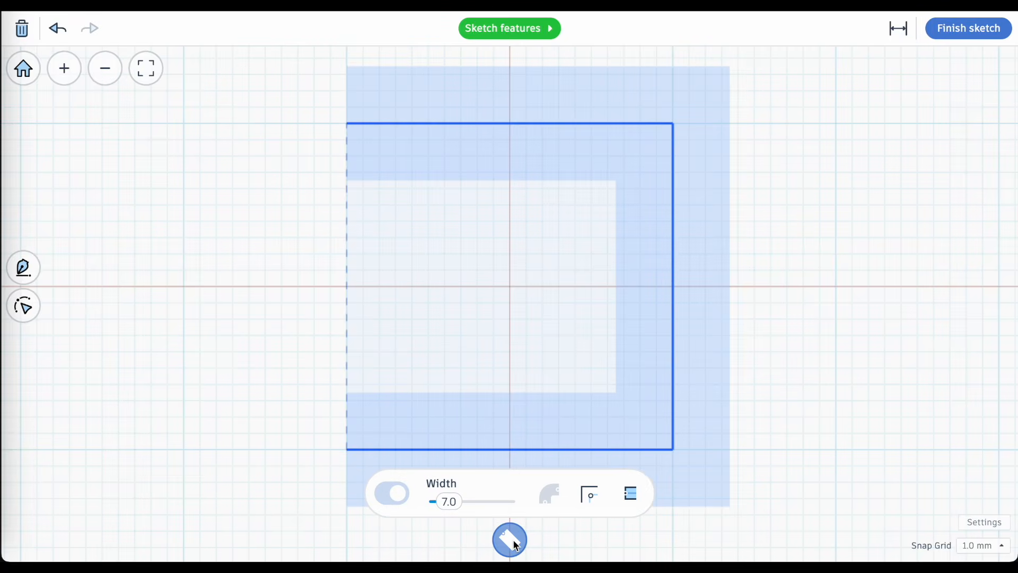
left_click_drag(445, 501, 455, 510)
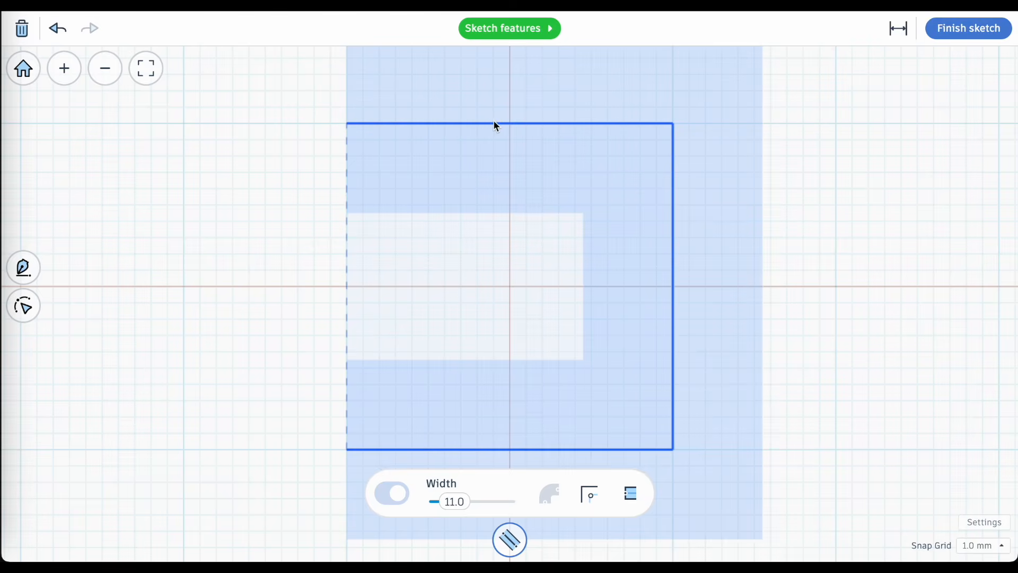
Try the Round join on the open path's stroke, then set the join to Bevel.
left_click(589, 494)
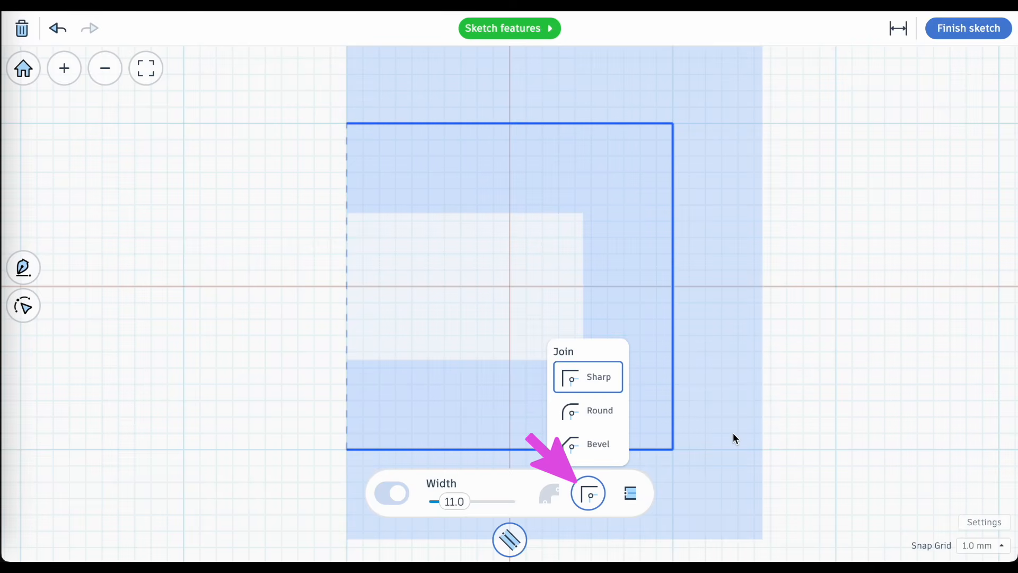
left_click(601, 413)
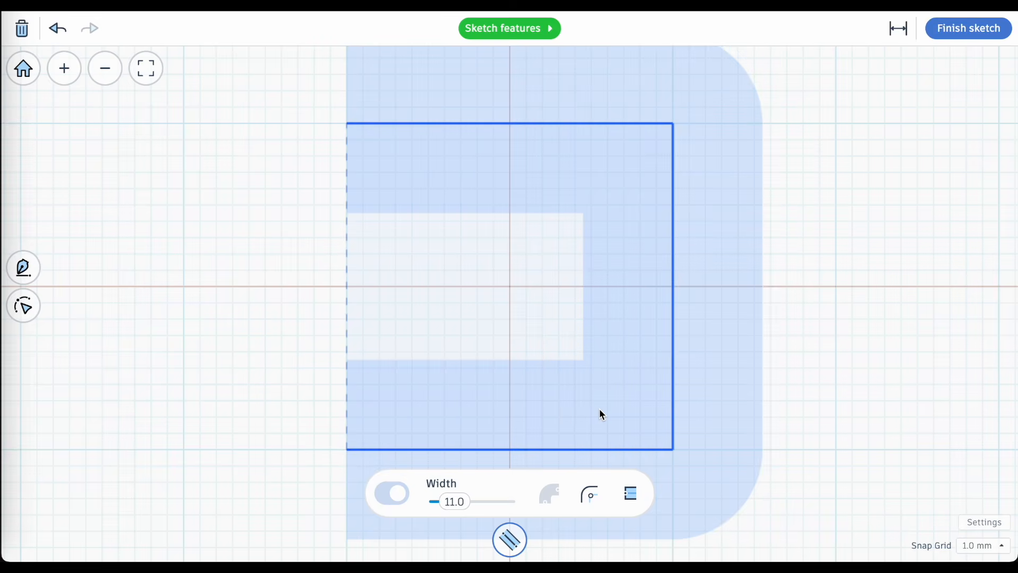
left_click(589, 495)
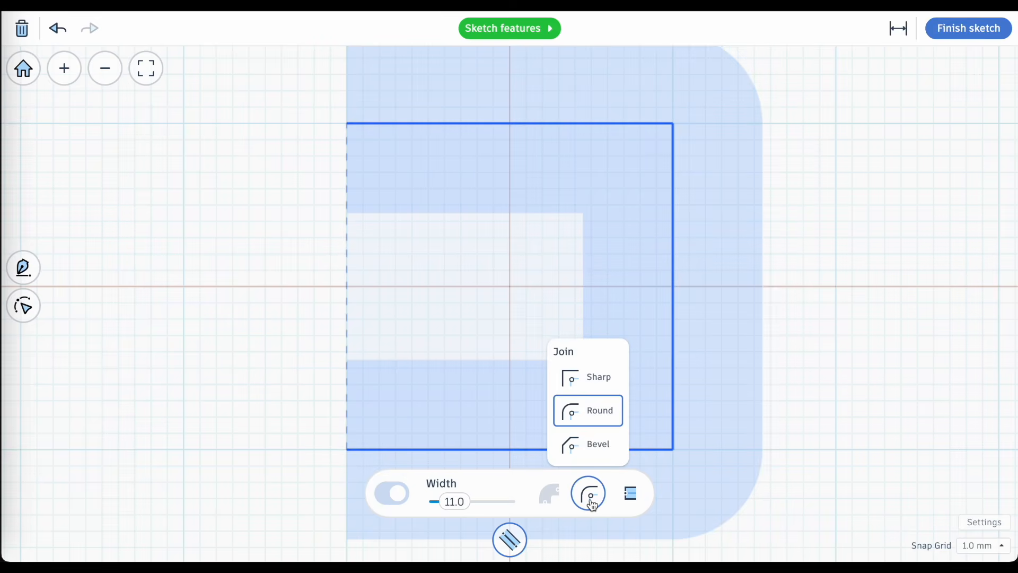
left_click(608, 456)
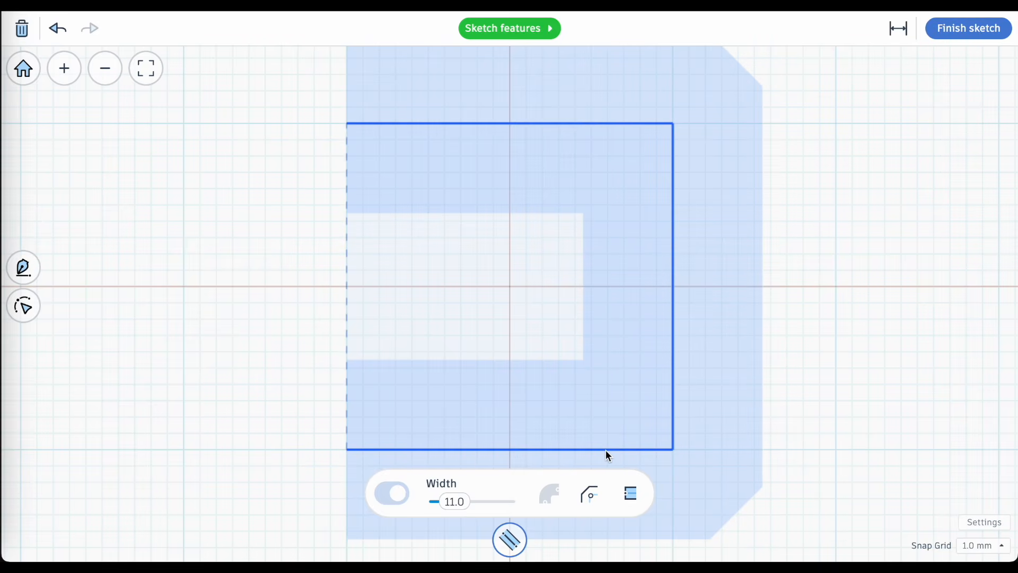
Try the Round, Square and Flat cap ends on the open path's stroke and set the cap ends to Round.
scroll(606, 450, "down", 1)
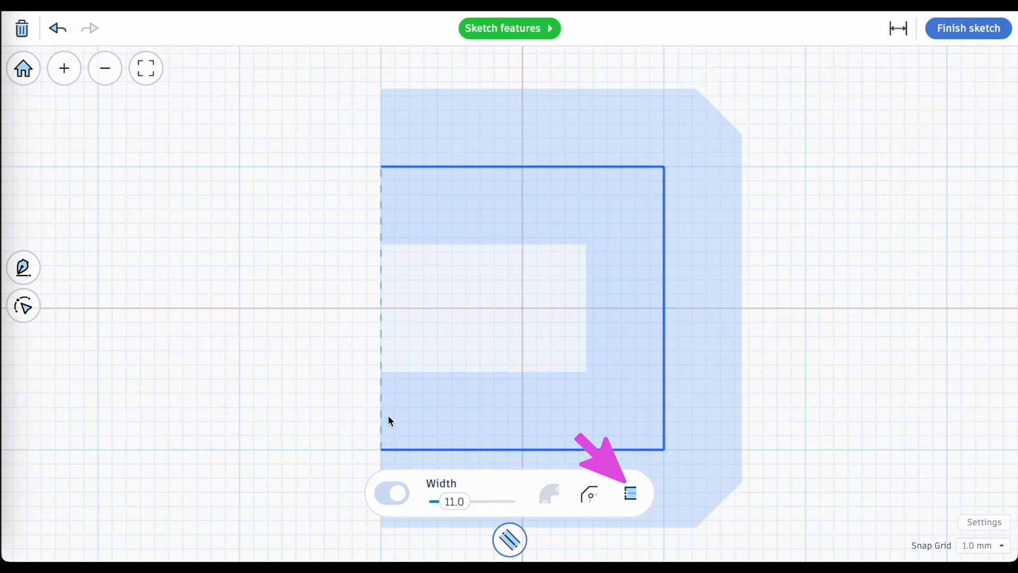
left_click(630, 495)
left_click(657, 379)
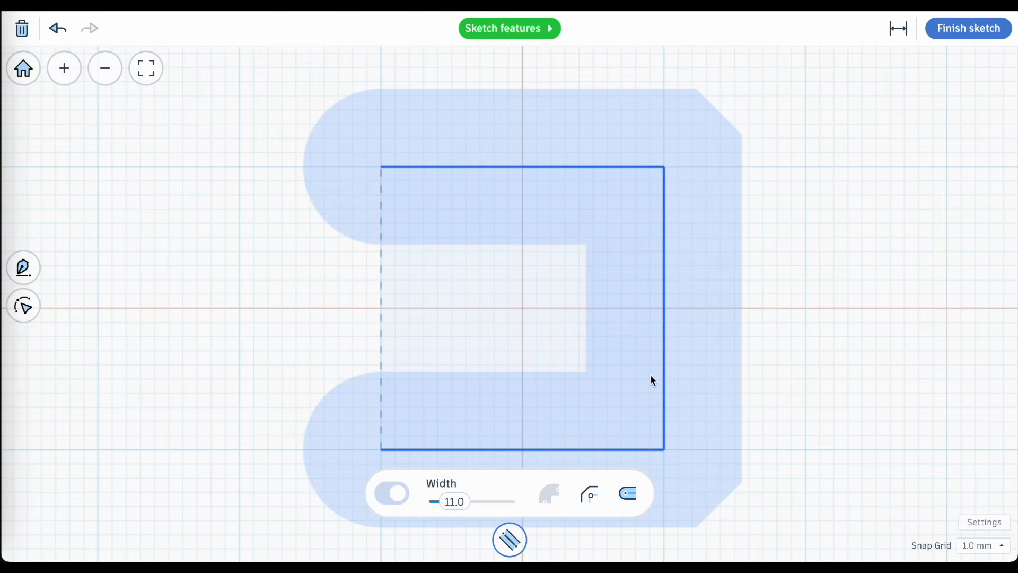
left_click(633, 503)
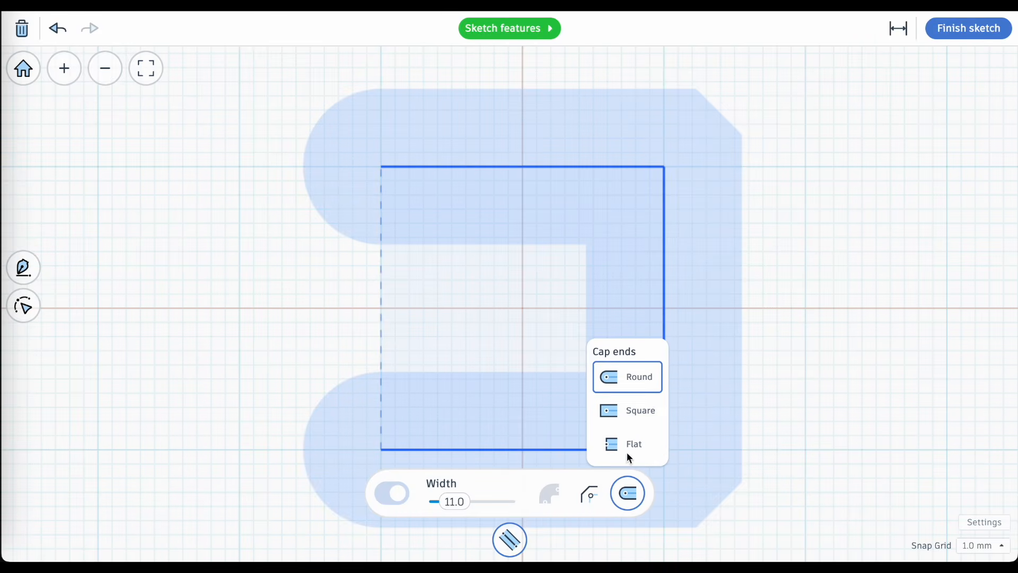
left_click(626, 409)
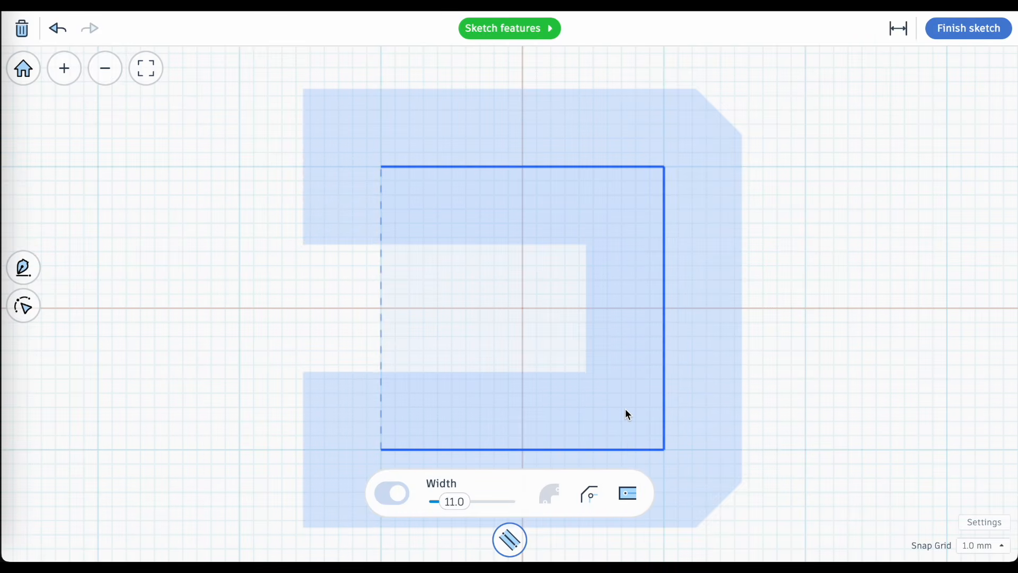
left_click(629, 494)
left_click(631, 442)
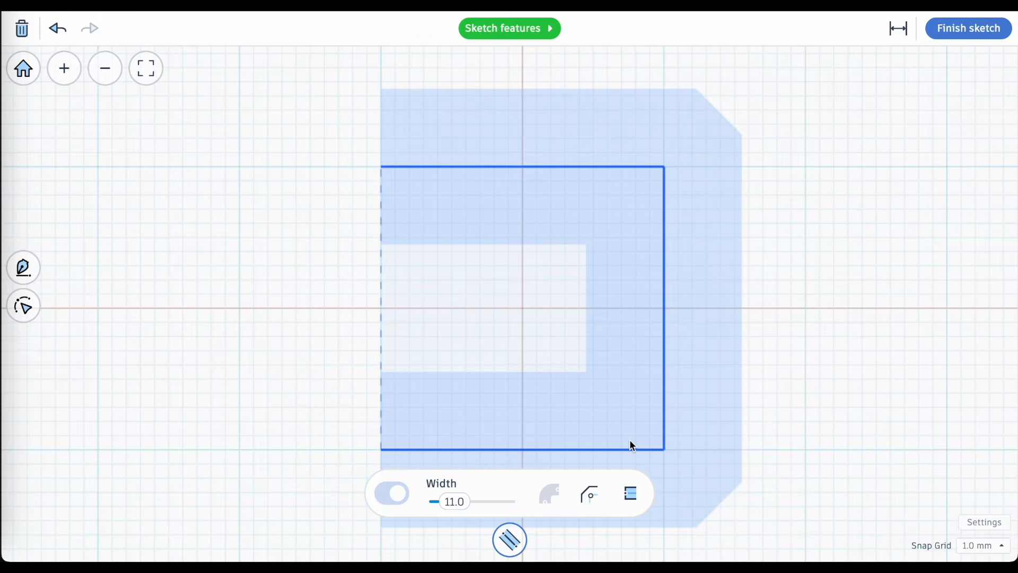
left_click(631, 493)
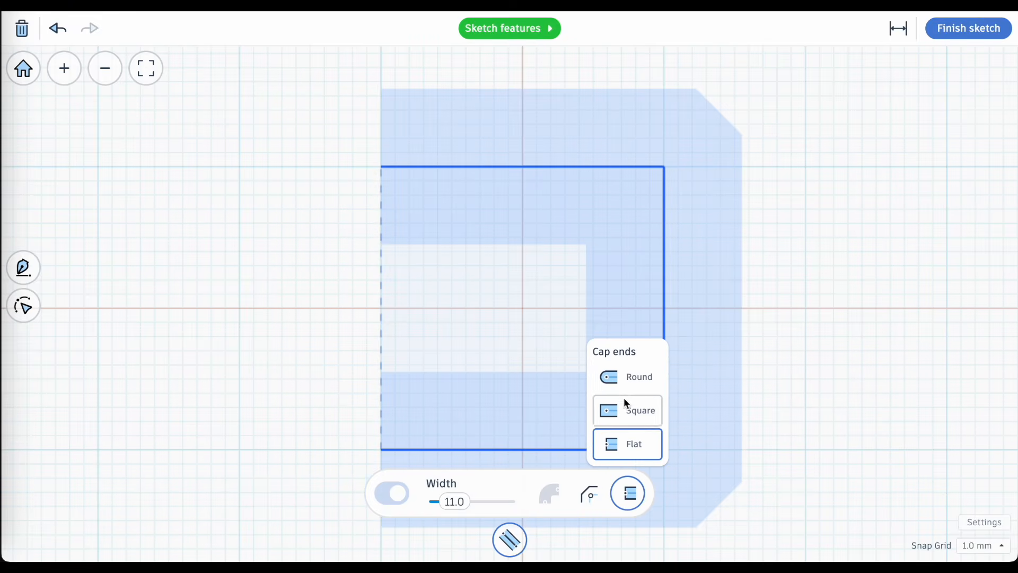
left_click(626, 374)
Finish the sketch and raise the resulting U-shaped solid to a height of 35 mm on the workplane.
left_click(966, 31)
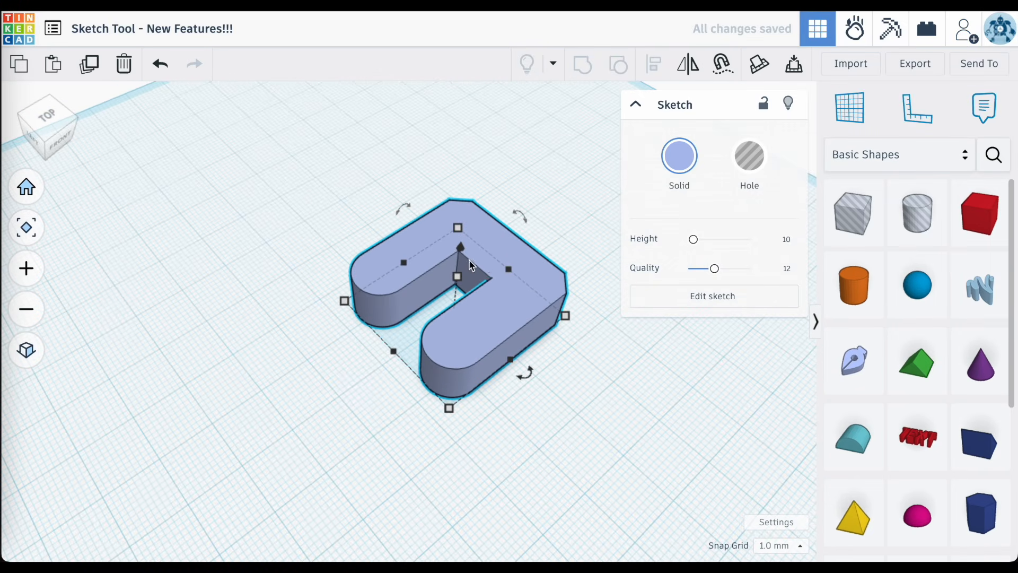
left_click_drag(458, 277, 467, 171)
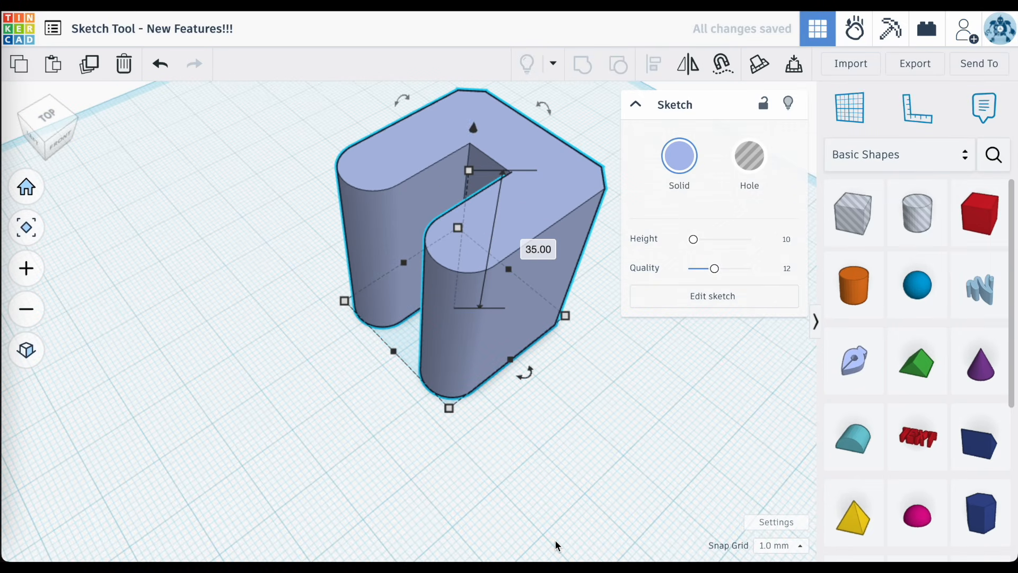
left_click(533, 498)
right_click_drag(533, 497, 392, 445)
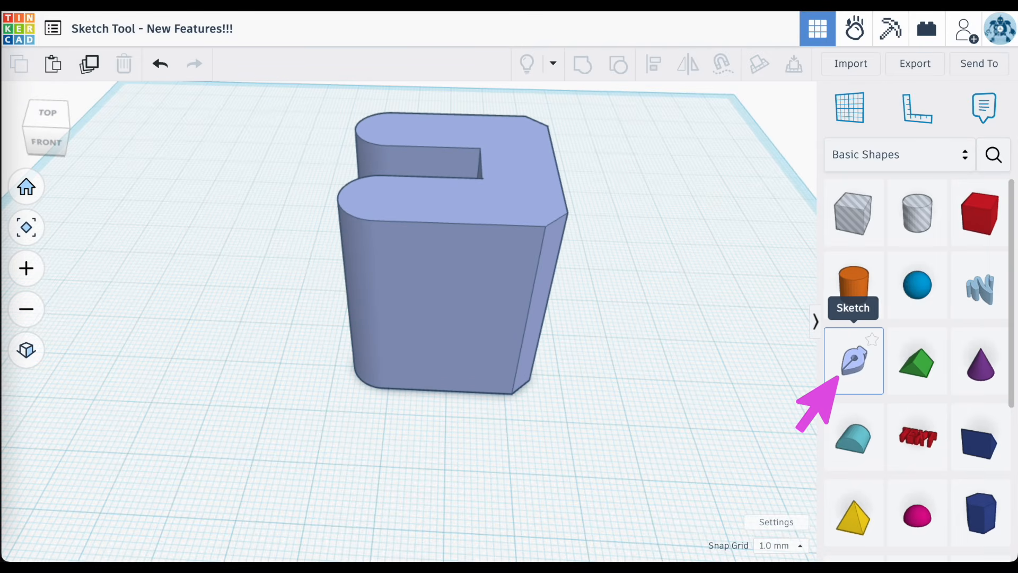